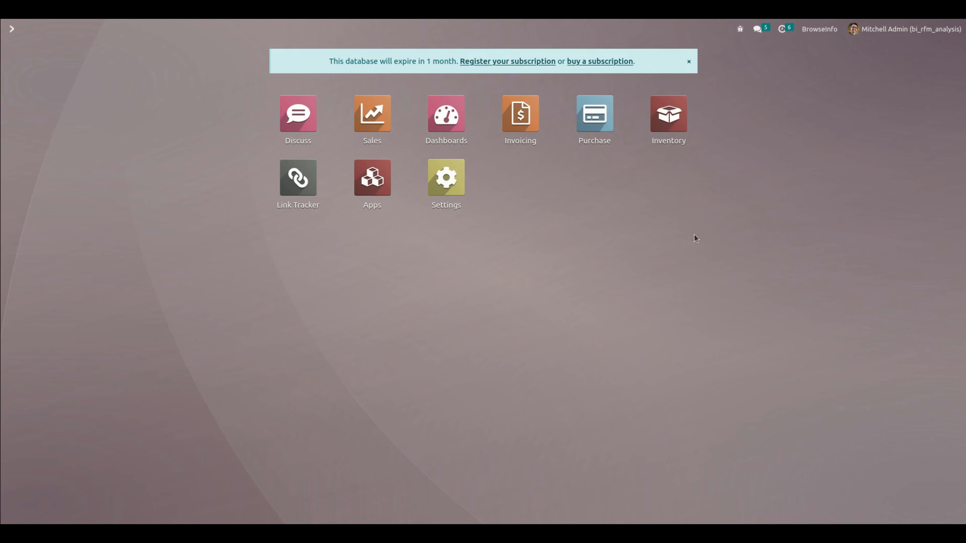
- Open the existing RFM configuration record in the Sales app
left_click(371, 116)
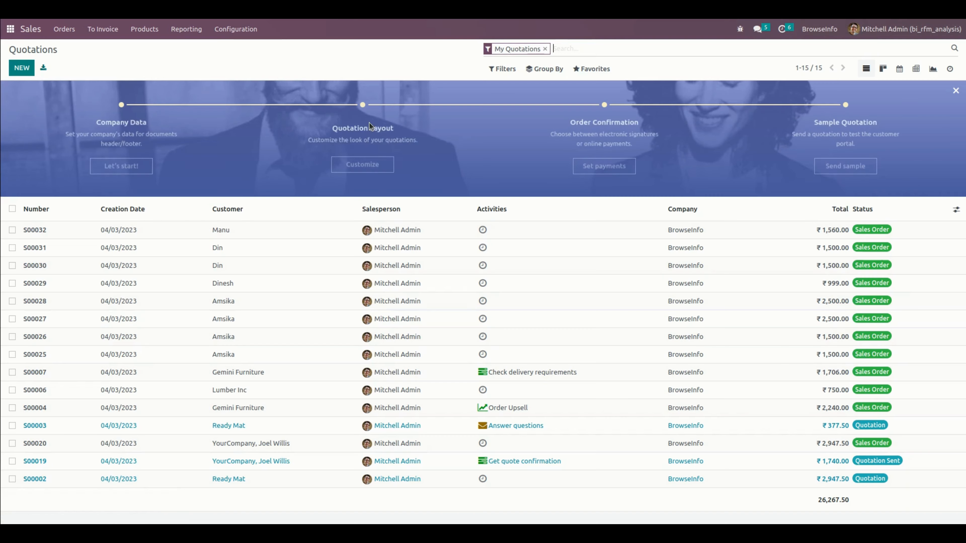
left_click(222, 38)
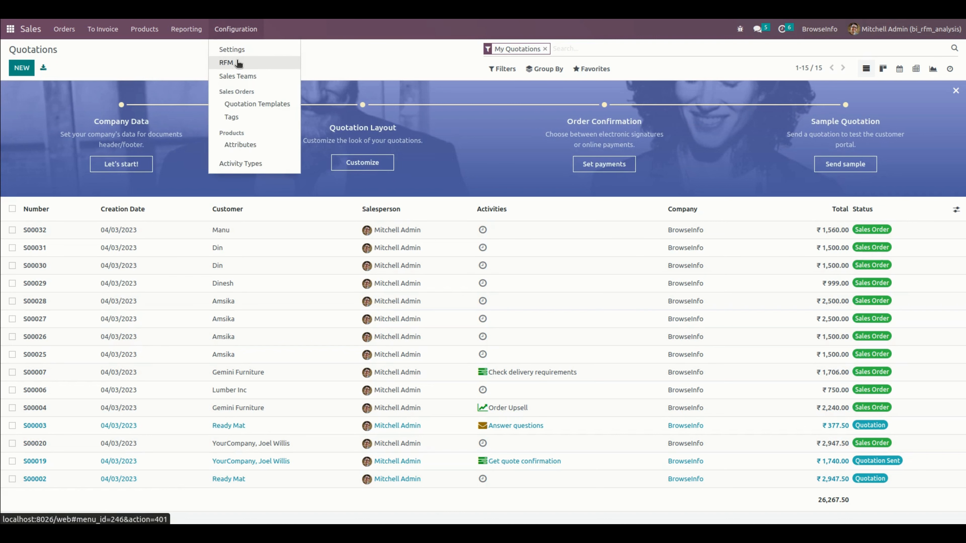
left_click(229, 63)
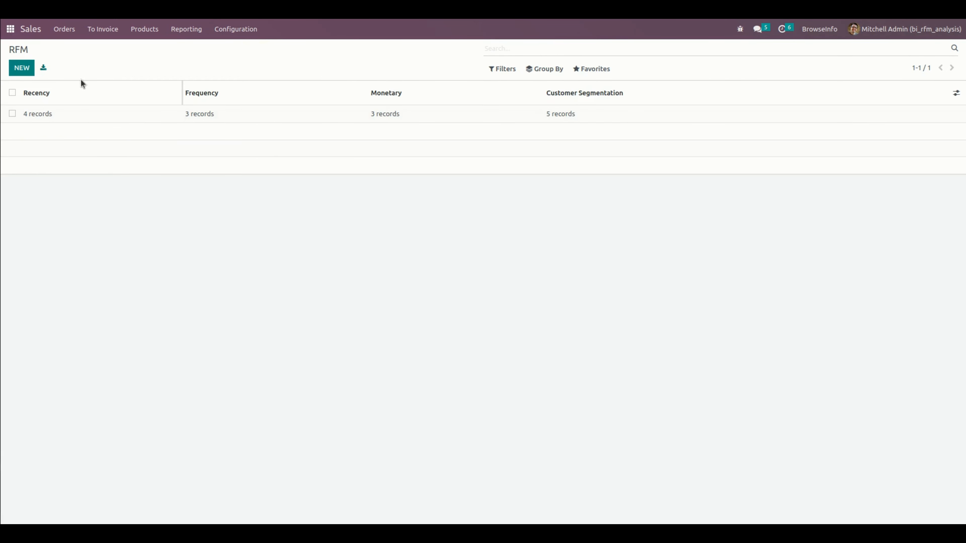
left_click(149, 120)
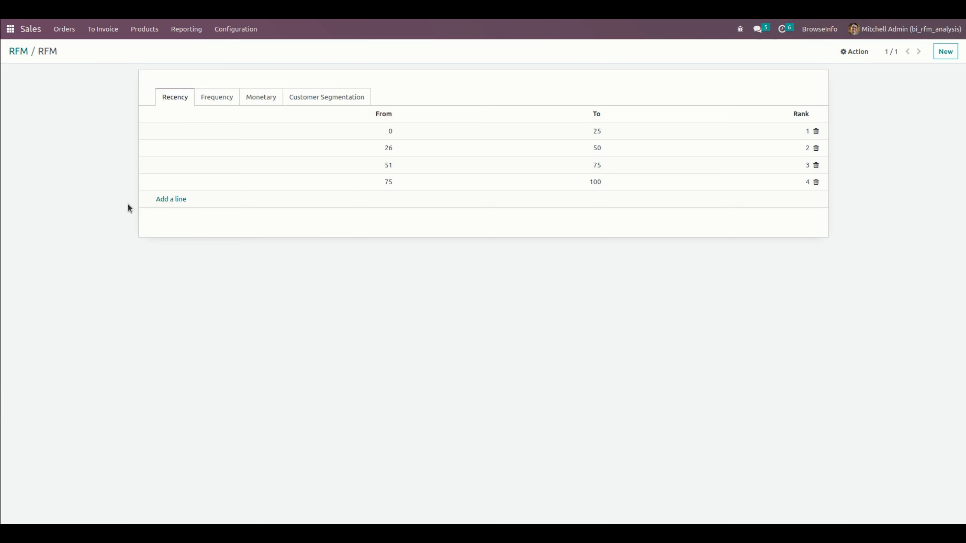
- Review the record's Recency, Frequency, Monetary and Customer Segmentation rules, and return to the RFM list
left_click(216, 100)
left_click(259, 98)
left_click(183, 98)
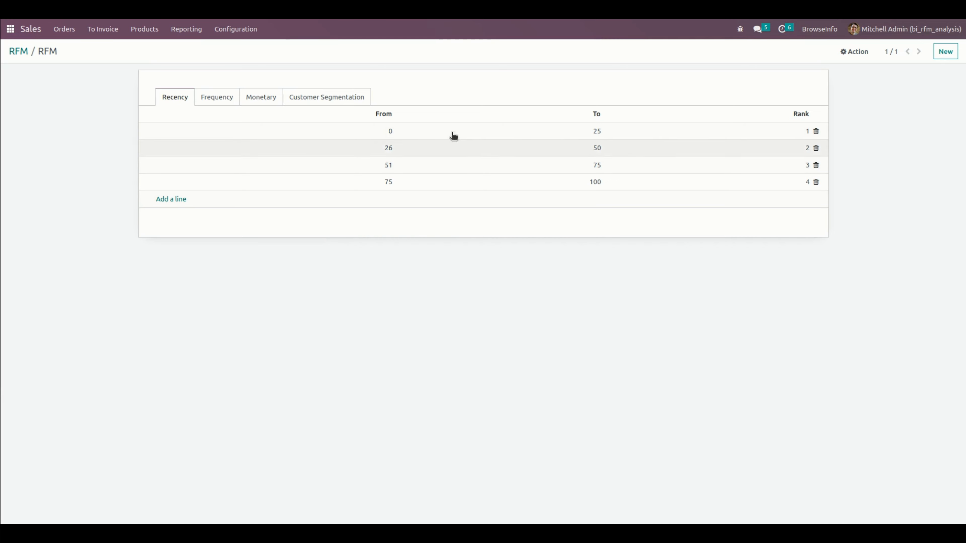
left_click(228, 101)
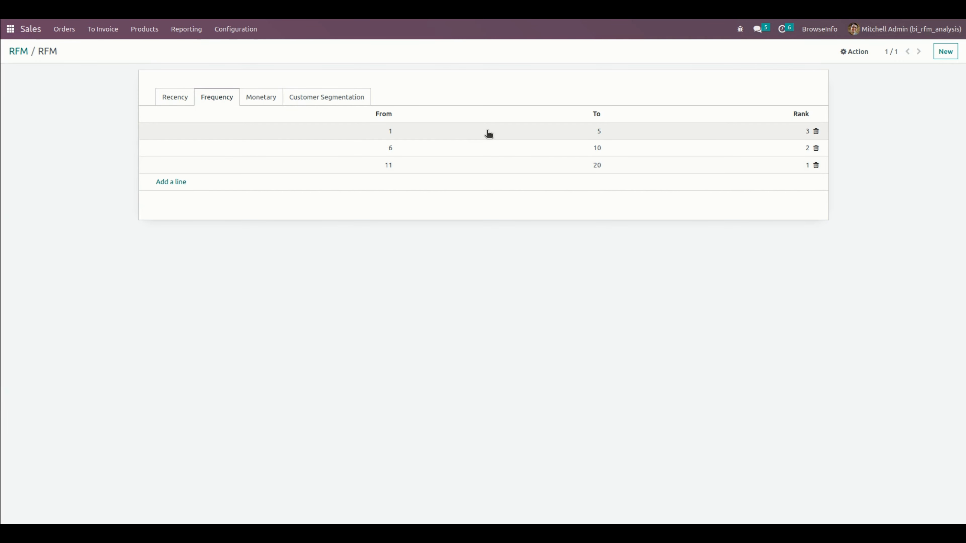
left_click(262, 100)
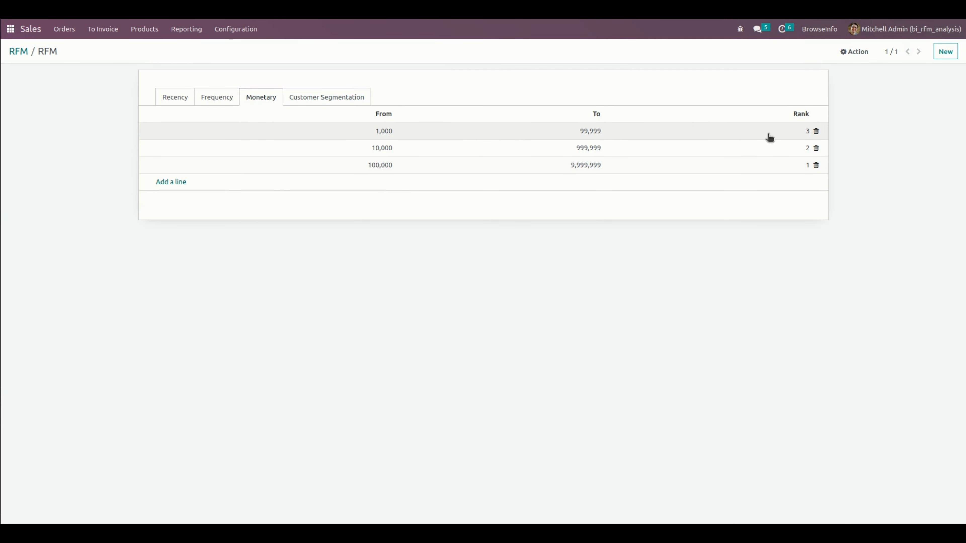
left_click(339, 99)
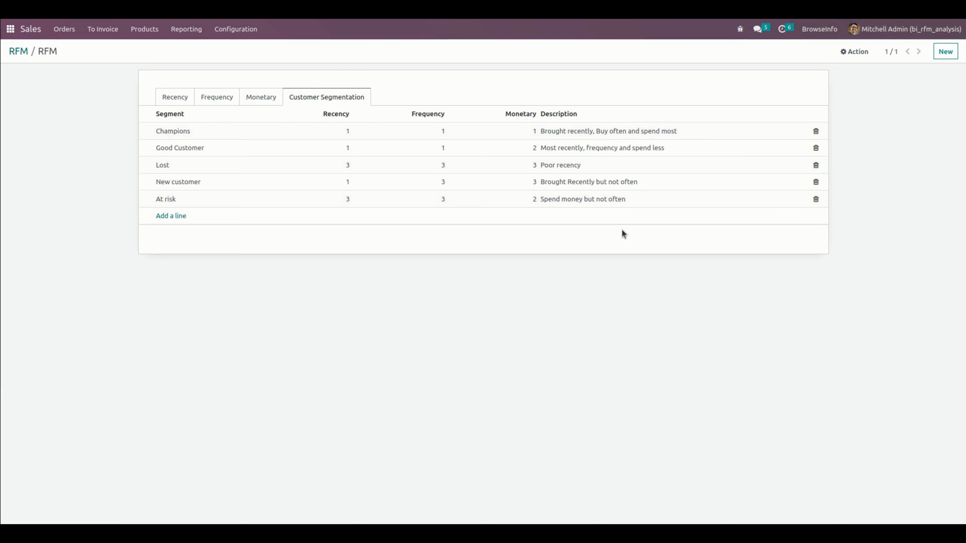
left_click(19, 52)
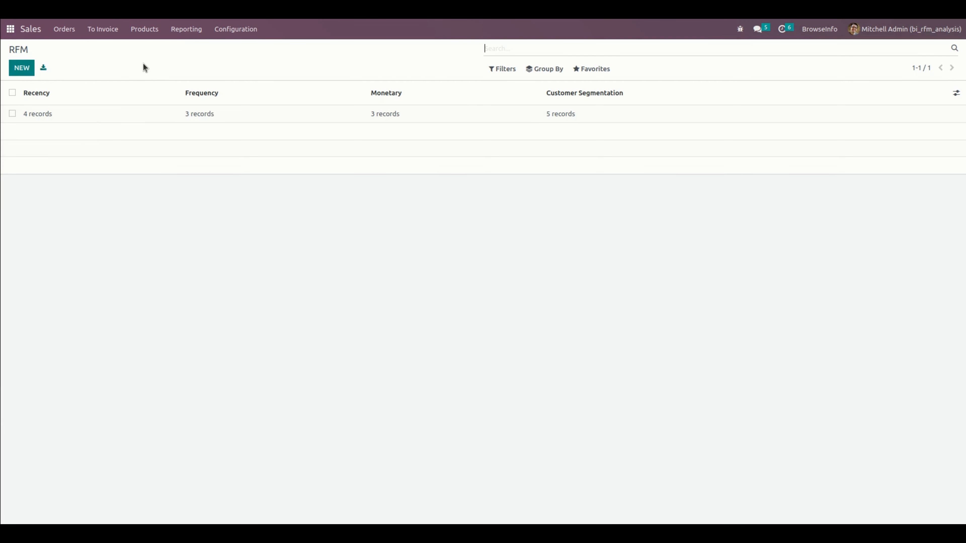
- Start a new RFM Analysis report with start date 04/01/2023 and end date 04/03/2023
left_click(190, 30)
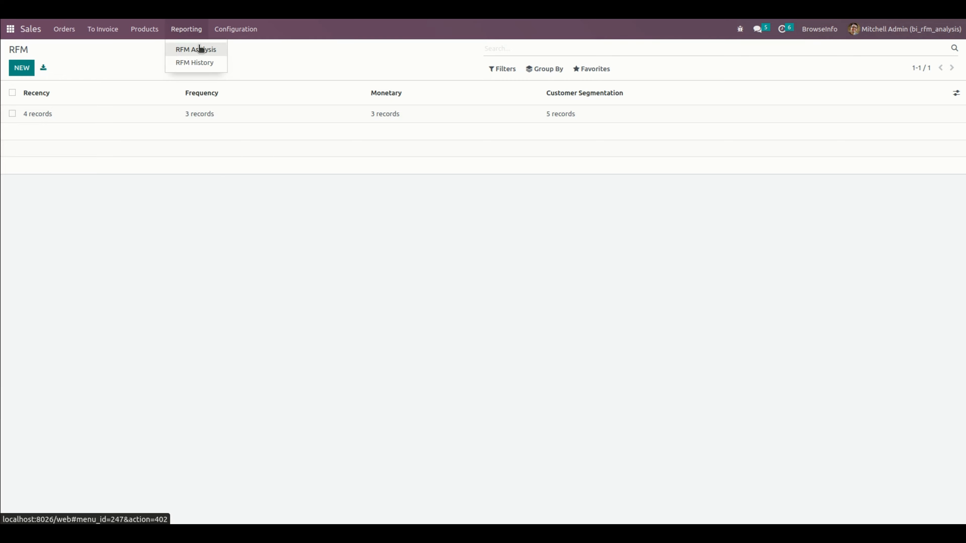
left_click(200, 49)
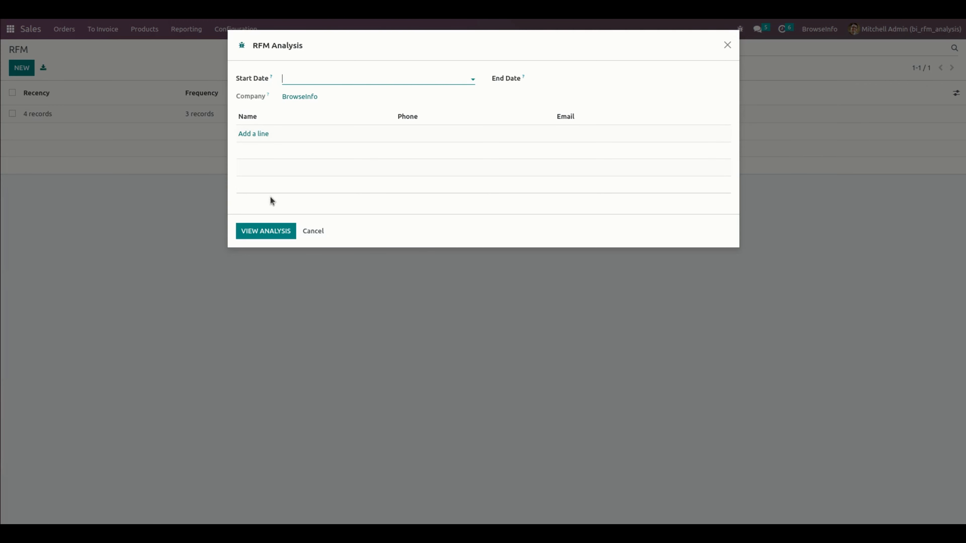
left_click(353, 83)
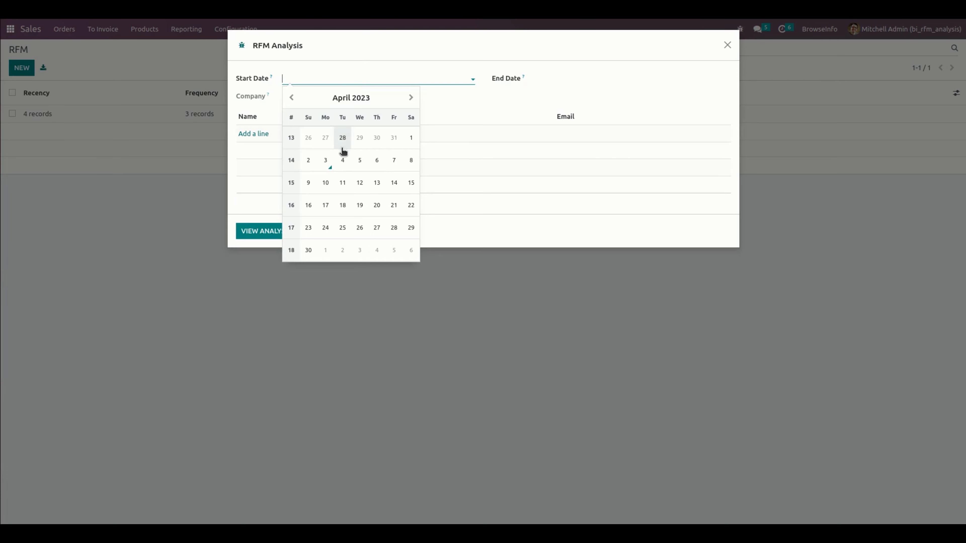
left_click(414, 144)
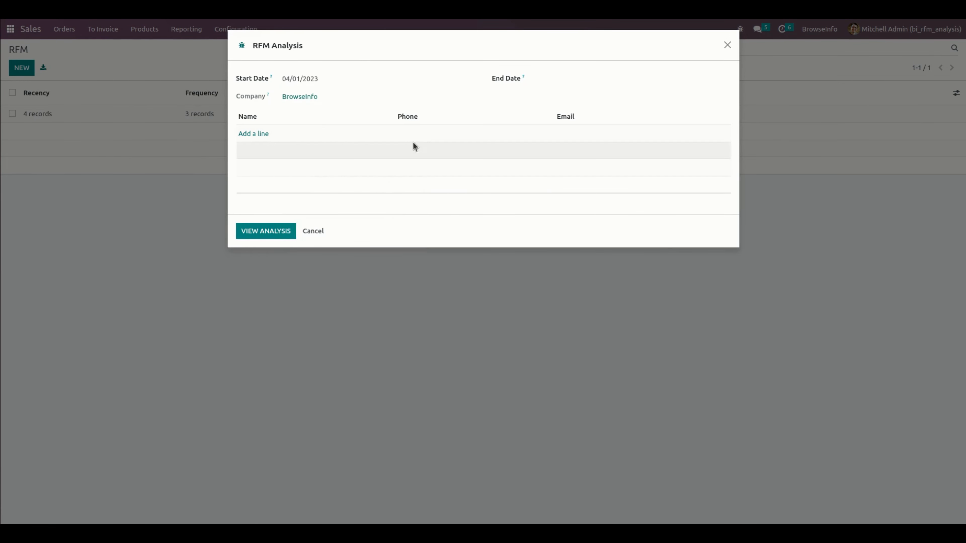
left_click(577, 83)
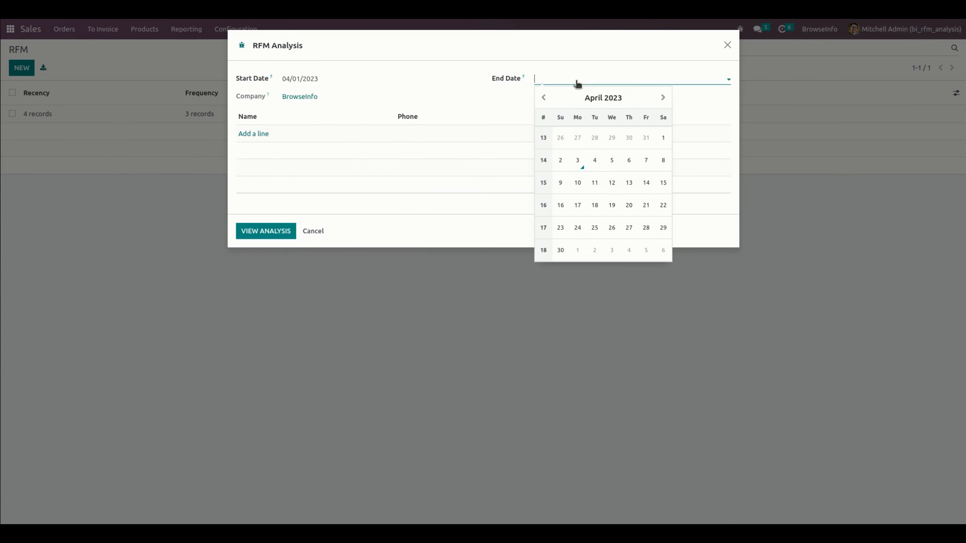
left_click(577, 163)
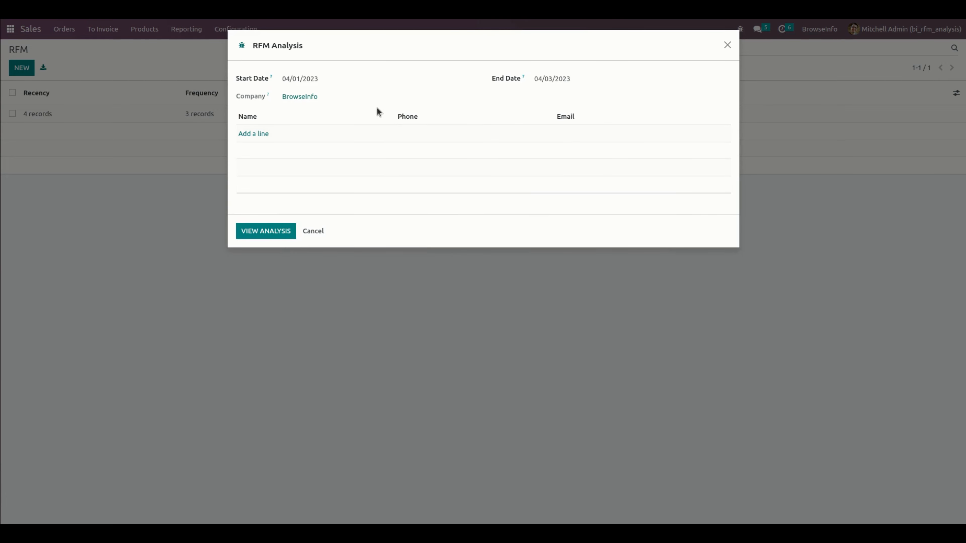
- Add the first, fourth and sixth listed partners to the RFM analysis and generate its results
left_click(251, 135)
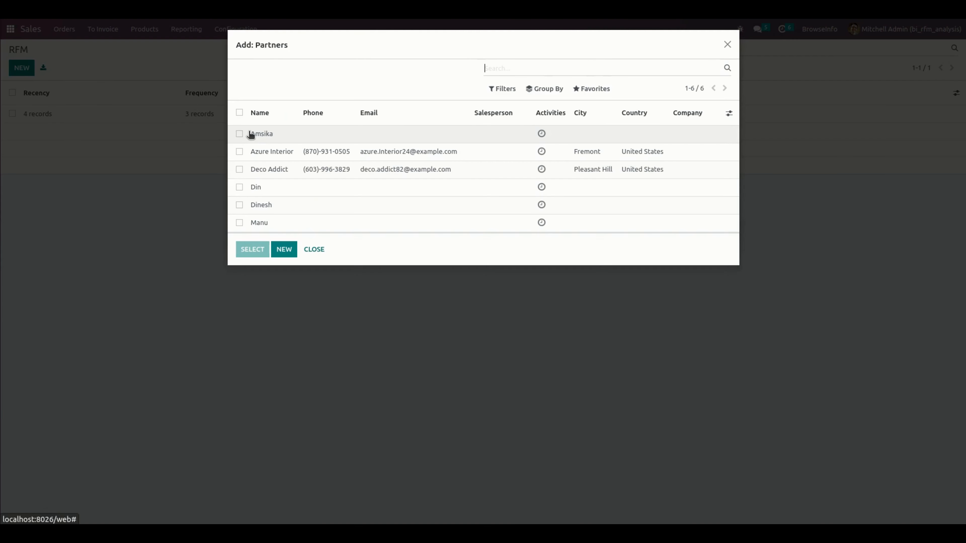
left_click(240, 133)
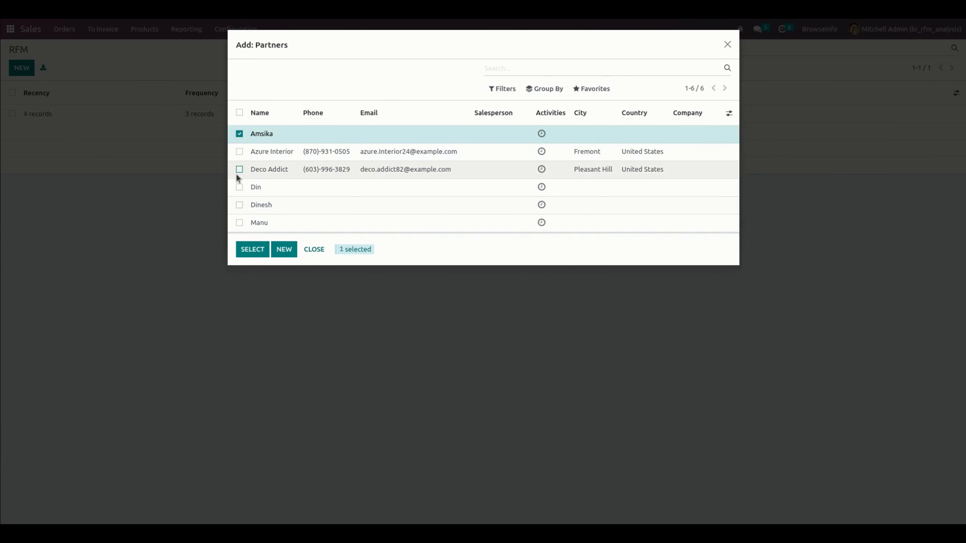
left_click(239, 187)
left_click(240, 222)
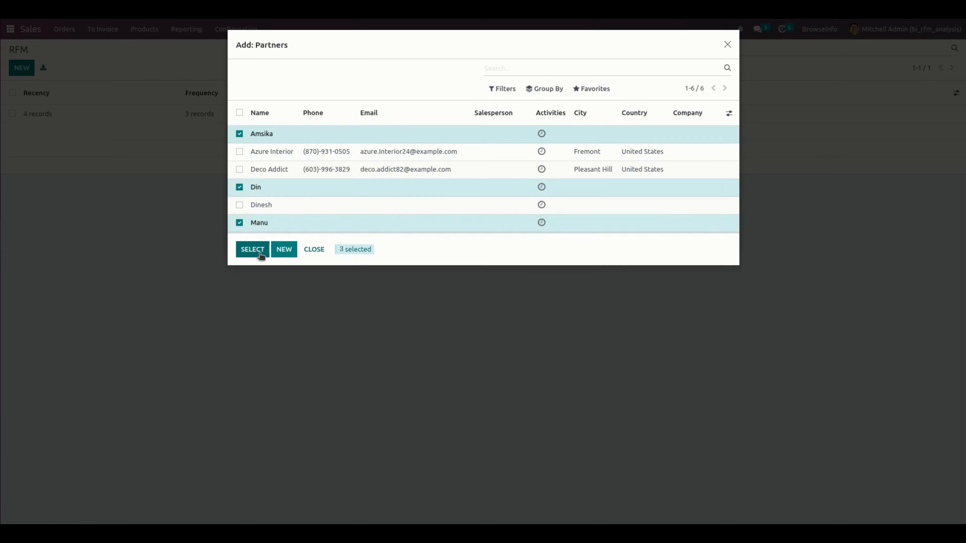
left_click(252, 250)
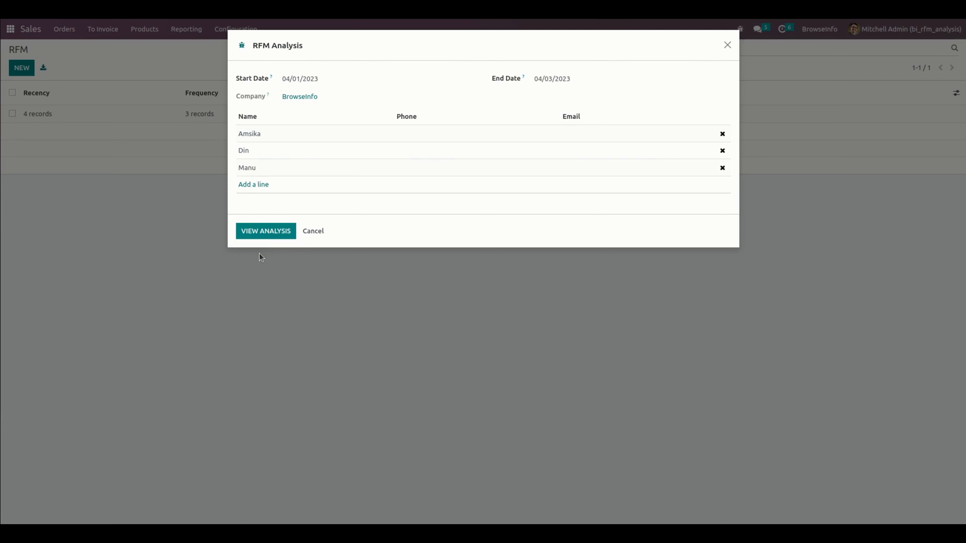
left_click(263, 231)
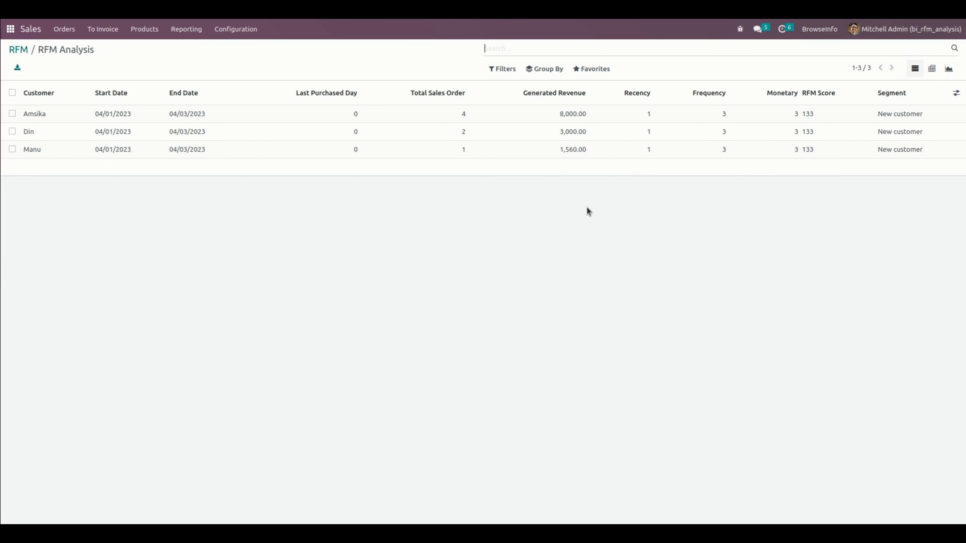
- Generate another RFM analysis for 04/01/2023 to 04/03/2023 without restricting it to specific customers
left_click(186, 29)
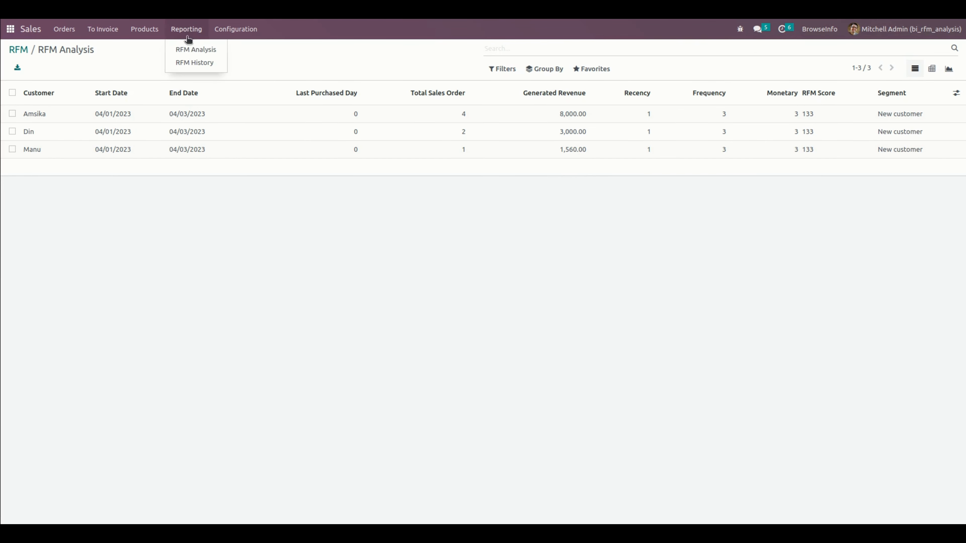
left_click(196, 53)
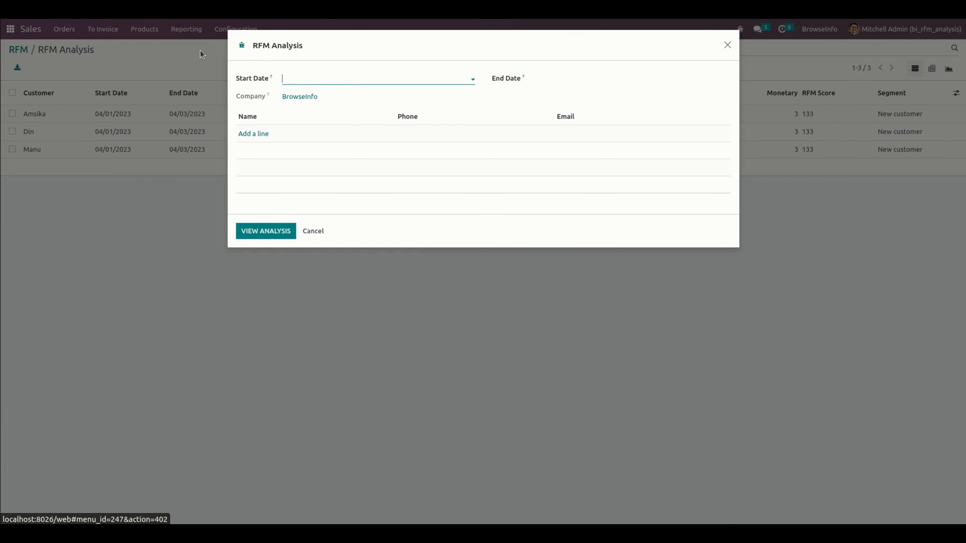
left_click(346, 78)
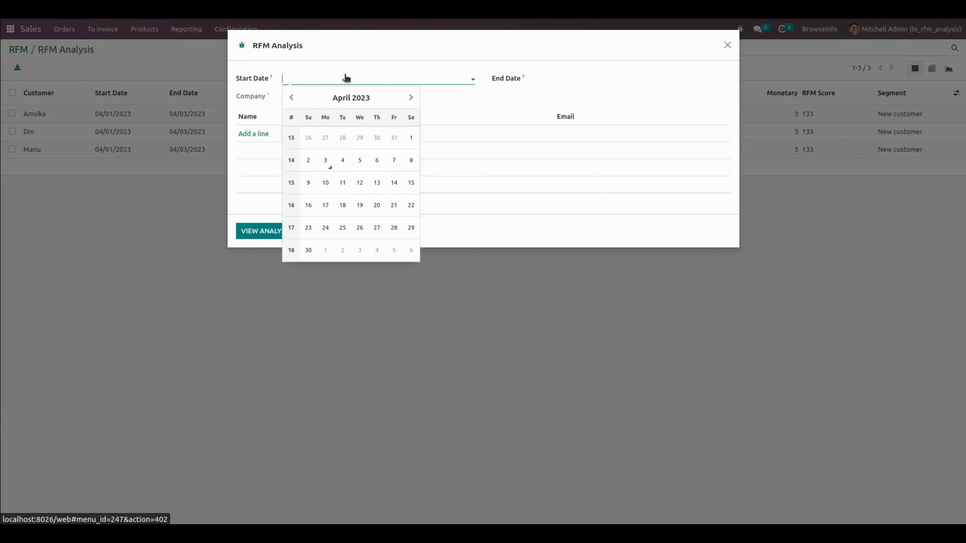
left_click(411, 137)
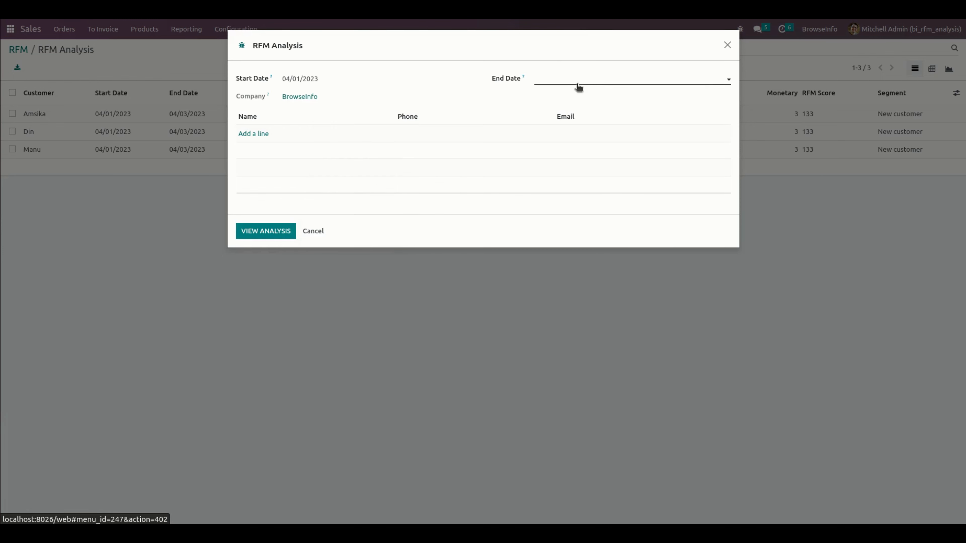
left_click(590, 78)
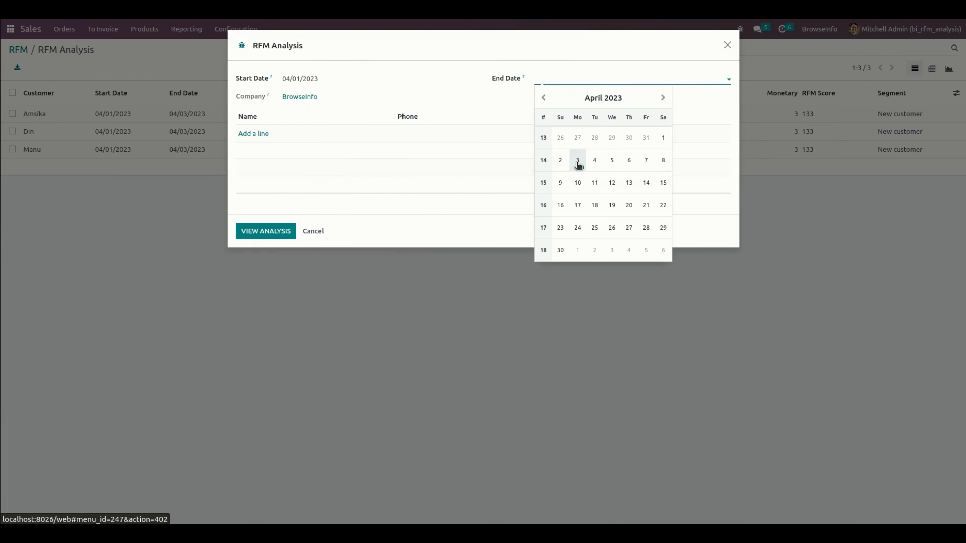
left_click(577, 162)
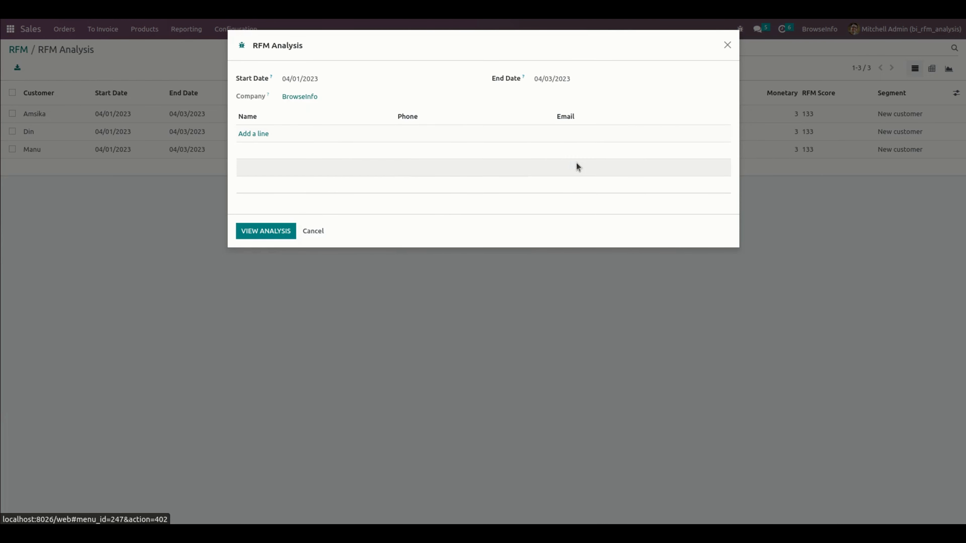
left_click(271, 231)
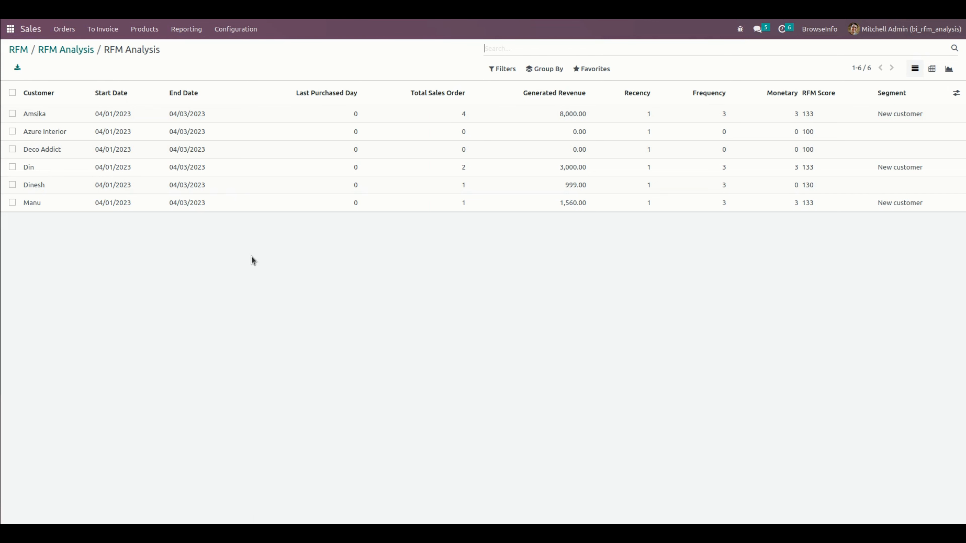
- Open the RFM History report and expand the New customer segment group
left_click(187, 30)
left_click(195, 64)
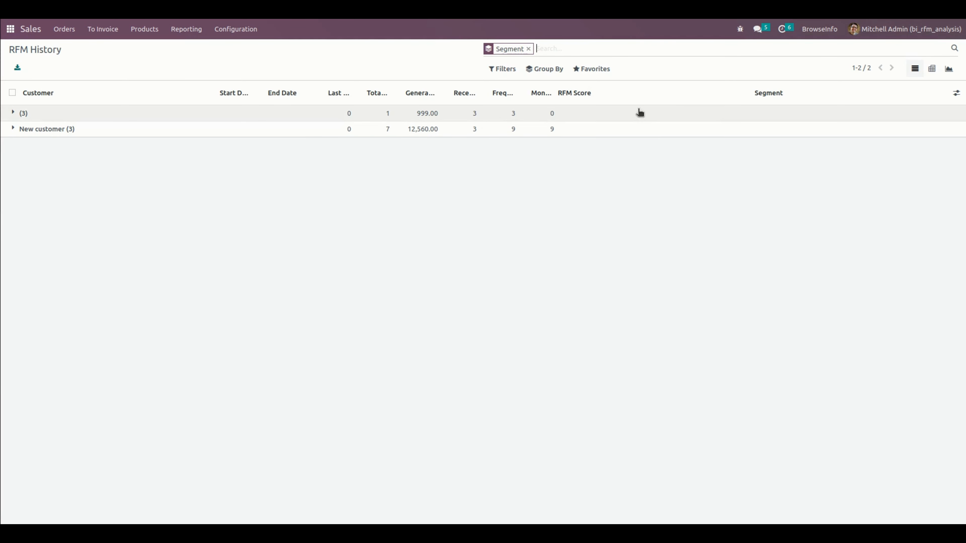
left_click(149, 130)
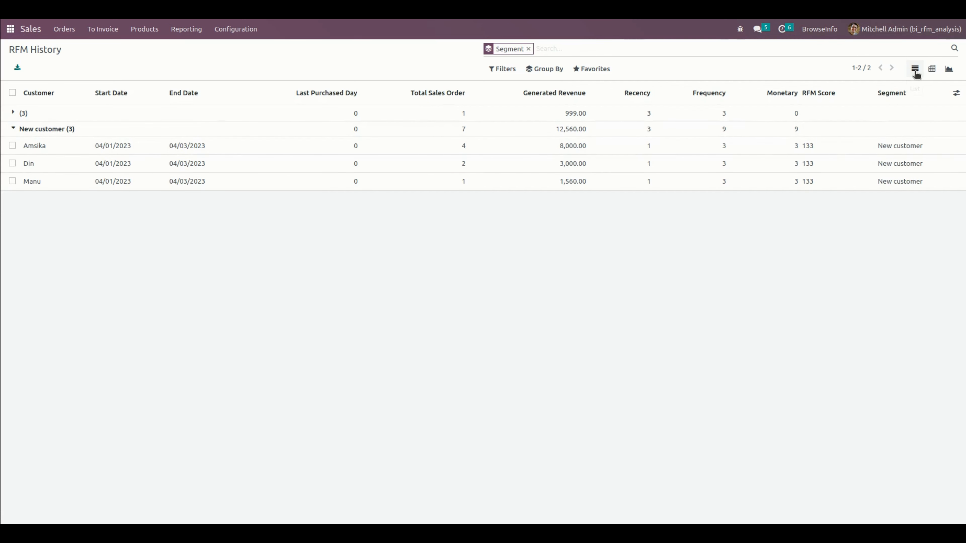
- Show the RFM history as a pivot table and break down the New customer row by Segment
left_click(931, 69)
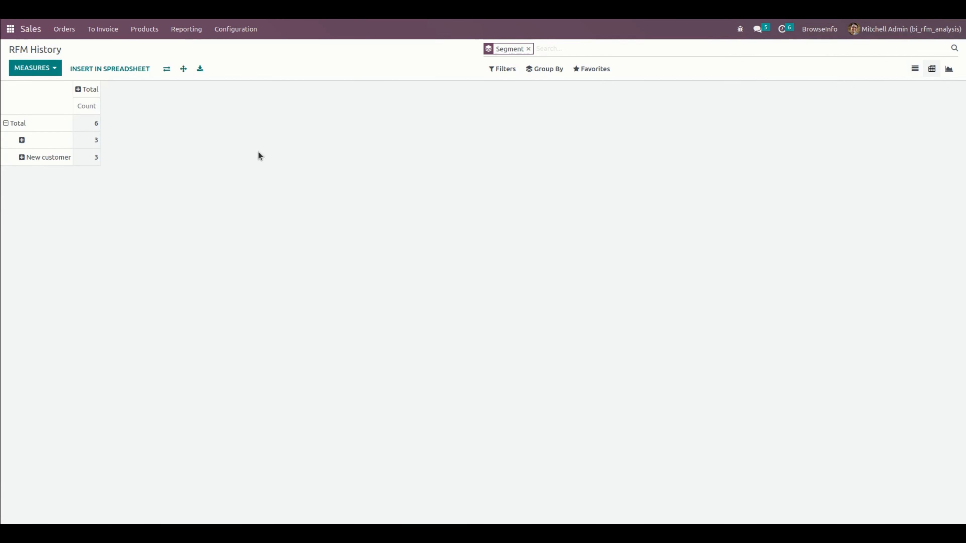
left_click(22, 158)
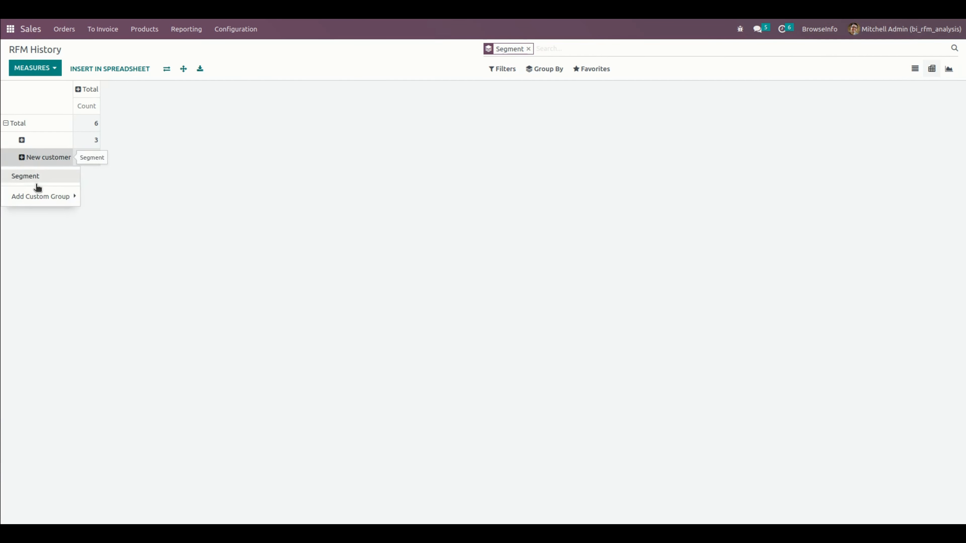
left_click(54, 182)
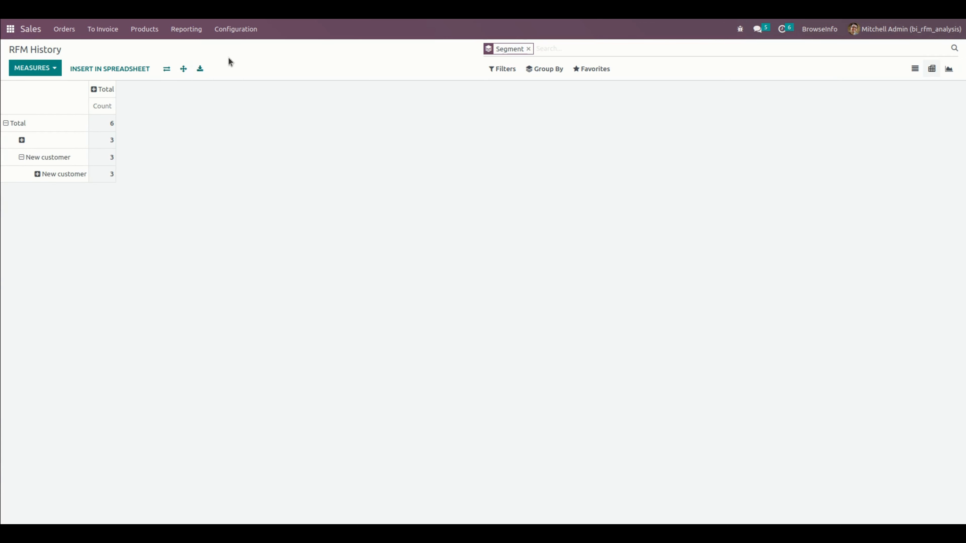
- Show the RFM history as a graph, compare the bar, line and pie charts, and return to the line chart
left_click(949, 69)
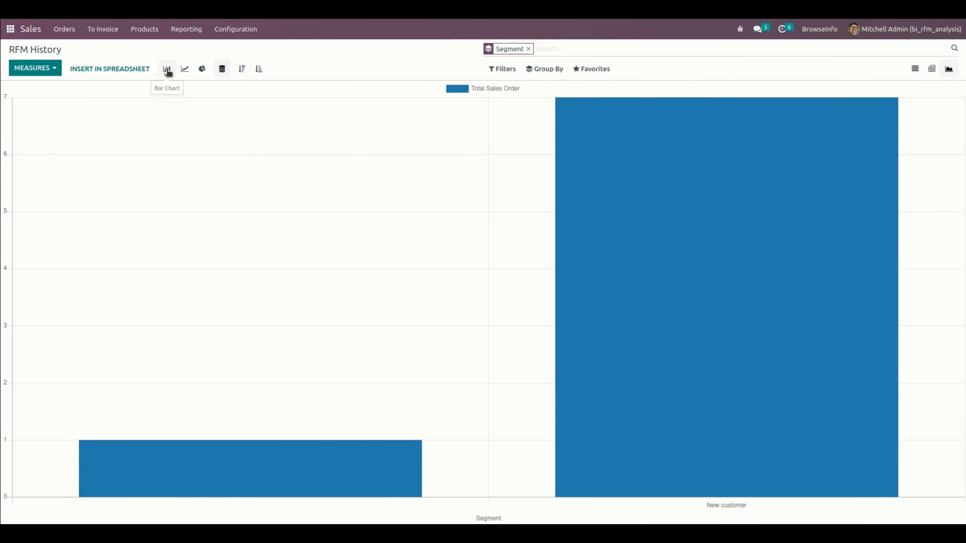
left_click(181, 72)
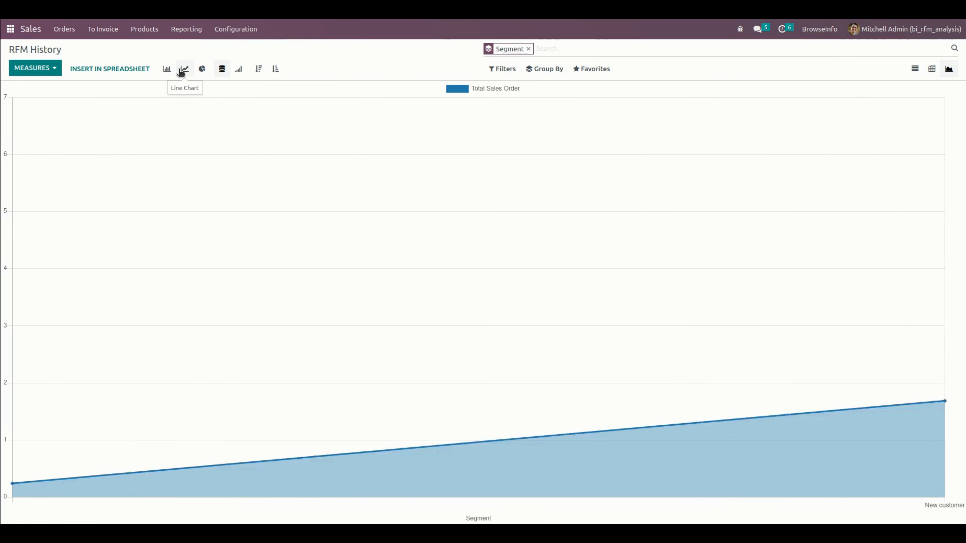
left_click(201, 69)
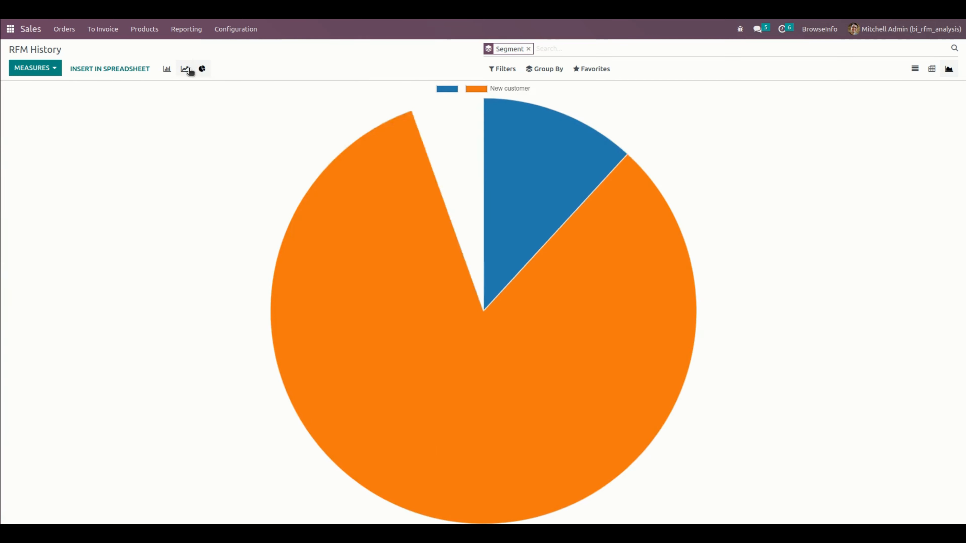
left_click(184, 69)
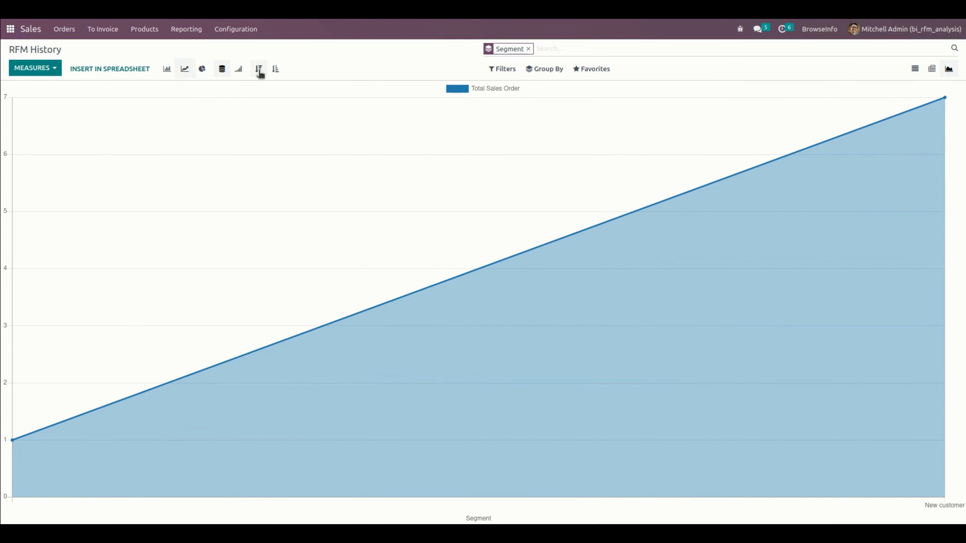
left_click(506, 69)
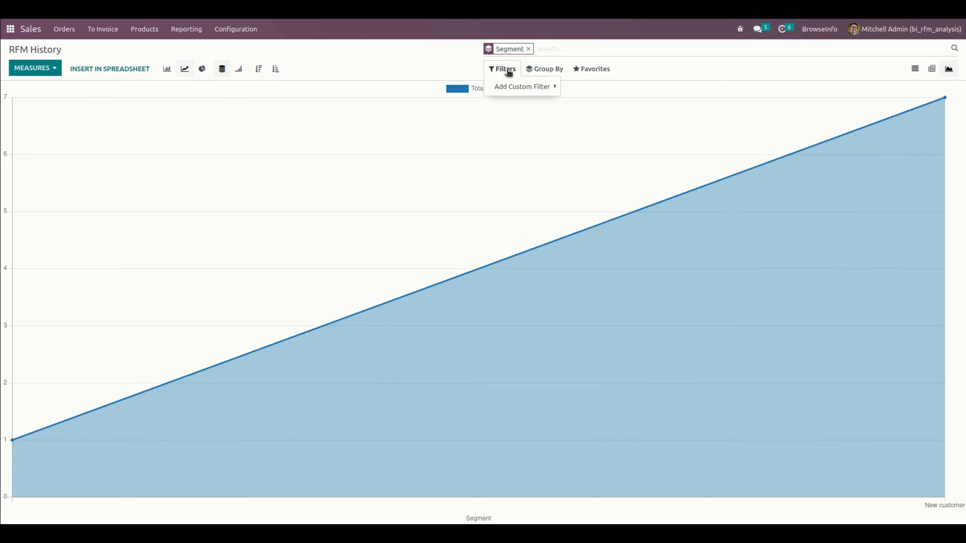
left_click(538, 71)
left_click(539, 73)
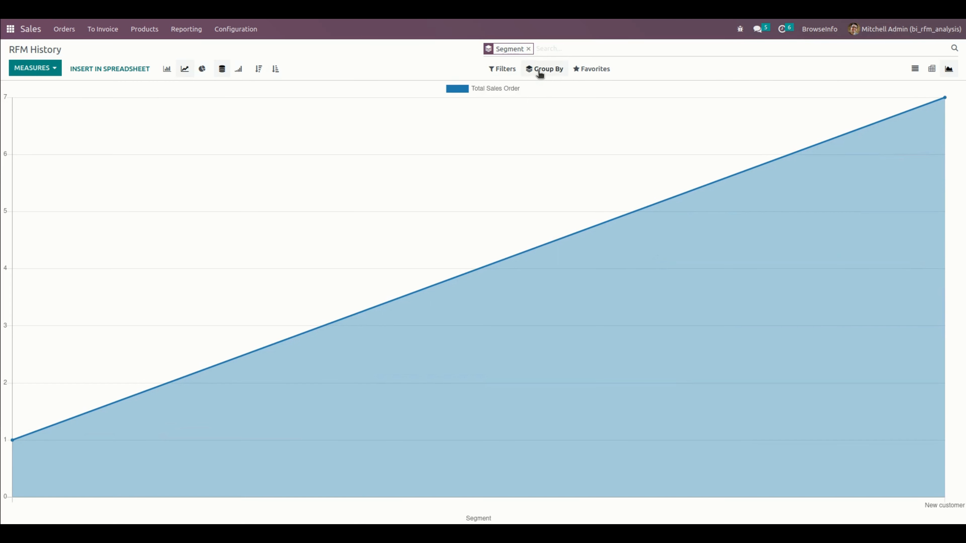